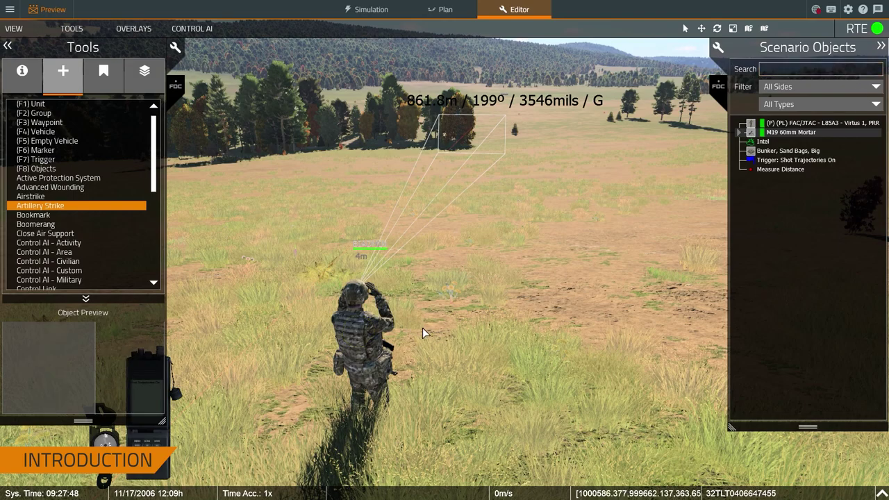
Examine the FAC/JTAC observer, the Bunker, Sand Bags, Big object and the open ground around the bunker
key("s")
key("d")
right_click_drag(454, 330, 427, 339)
key("q")
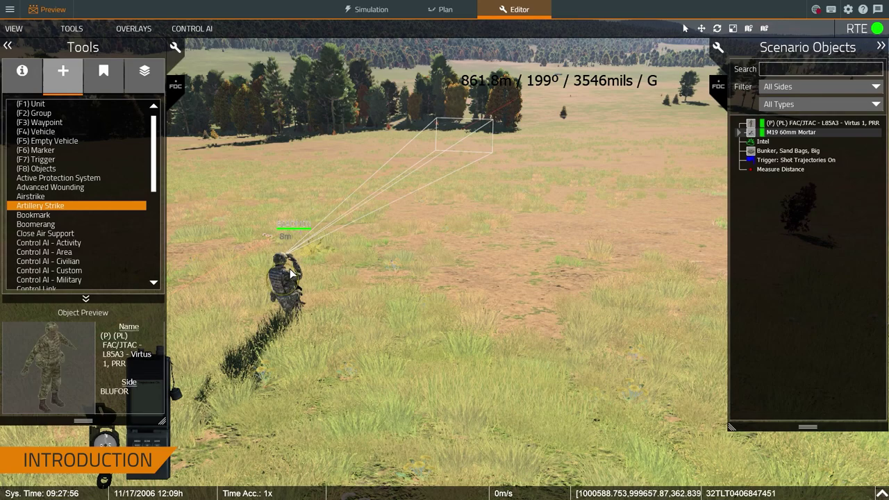
double_click(774, 155)
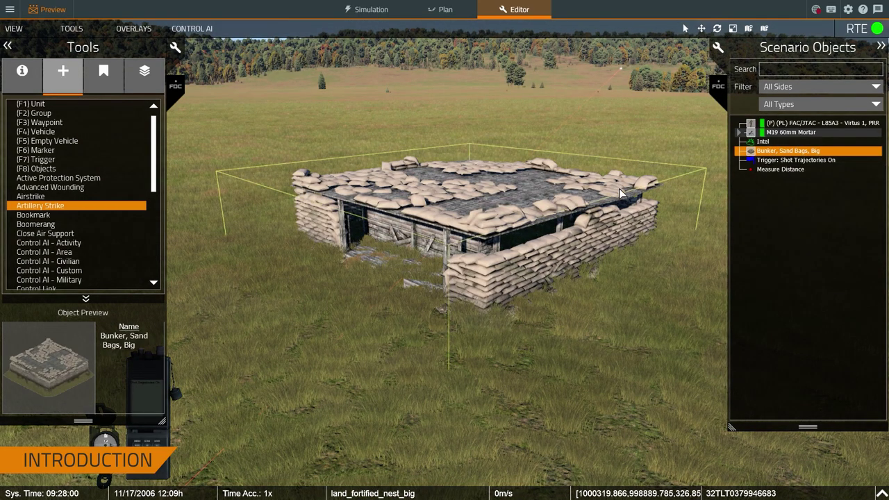
key("s")
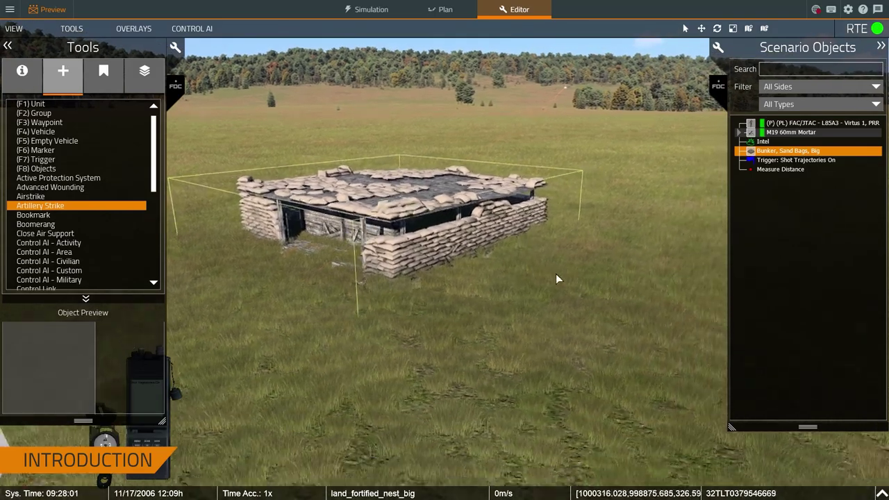
left_click(575, 273)
key("d")
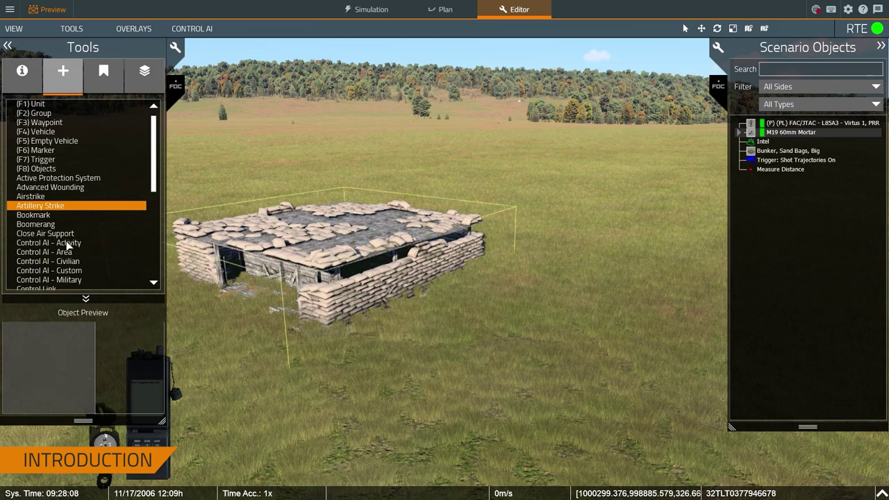
key("d")
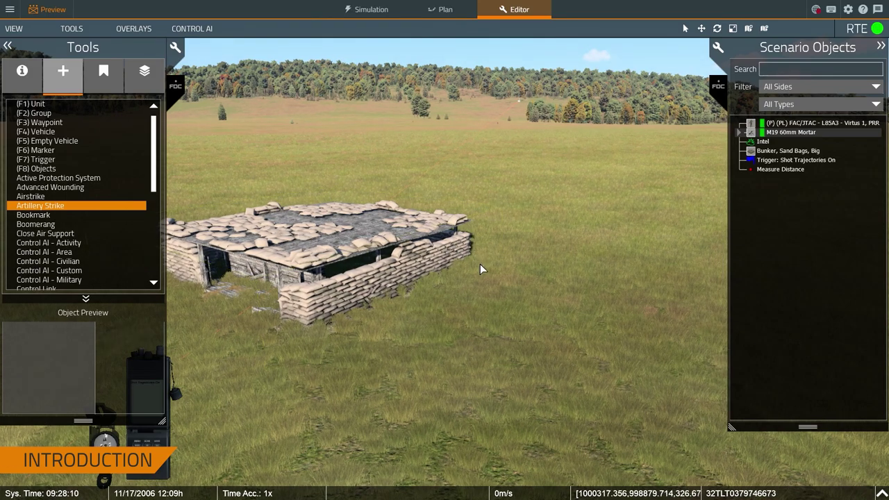
right_click_drag(478, 272, 476, 274)
key("w")
key("d")
key("q")
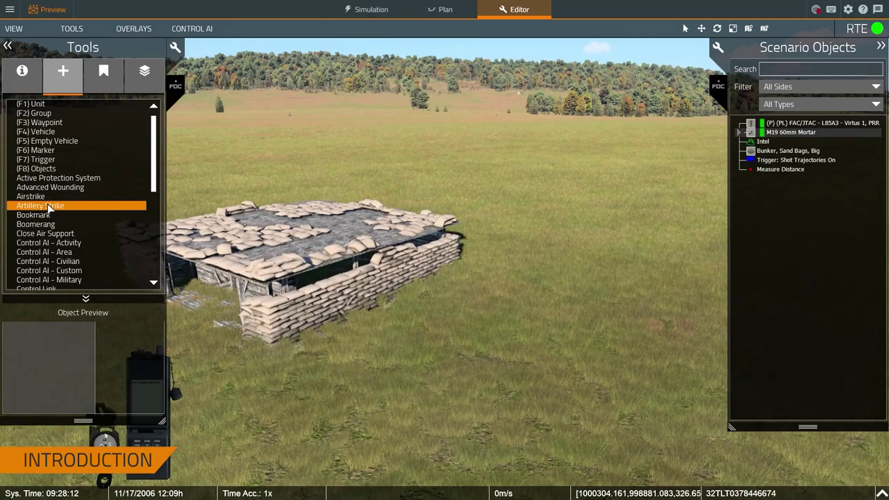
key("s")
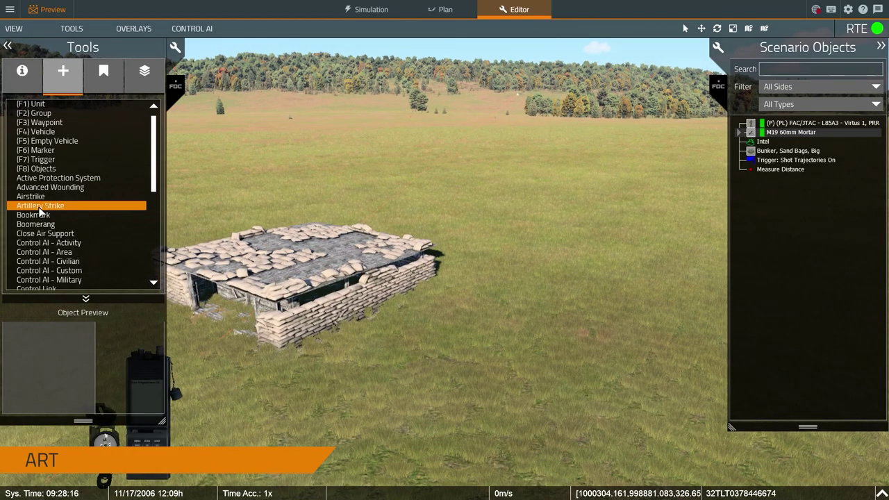
key("s")
key("d")
key("q")
right_click_drag(477, 241, 460, 244)
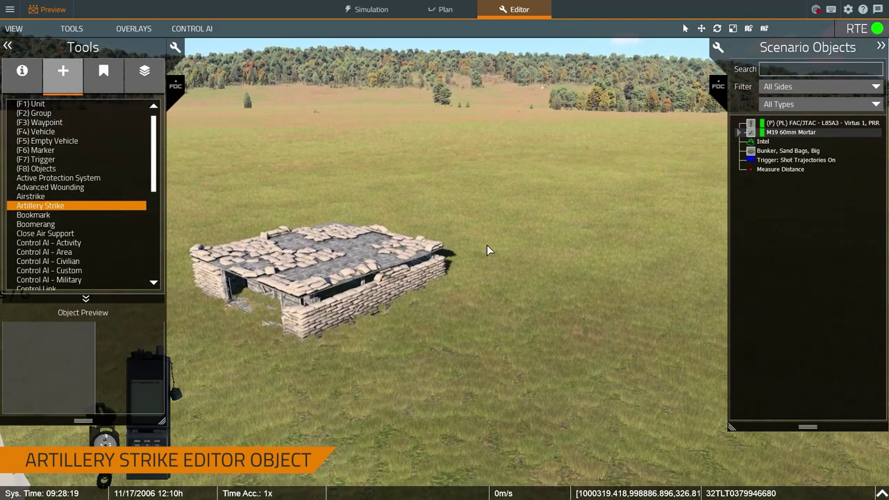
Place an Artillery Strike object on the open ground just beside the sandbag bunker
right_click(504, 254)
left_click(61, 205)
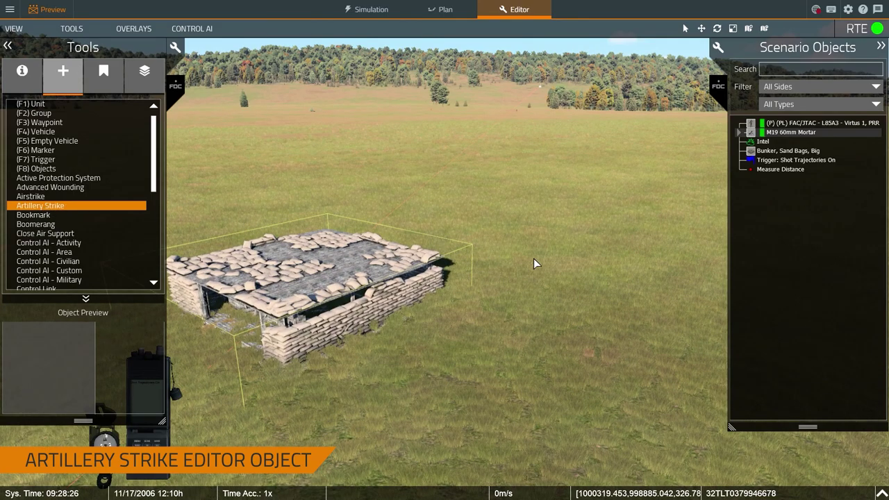
left_click(527, 236)
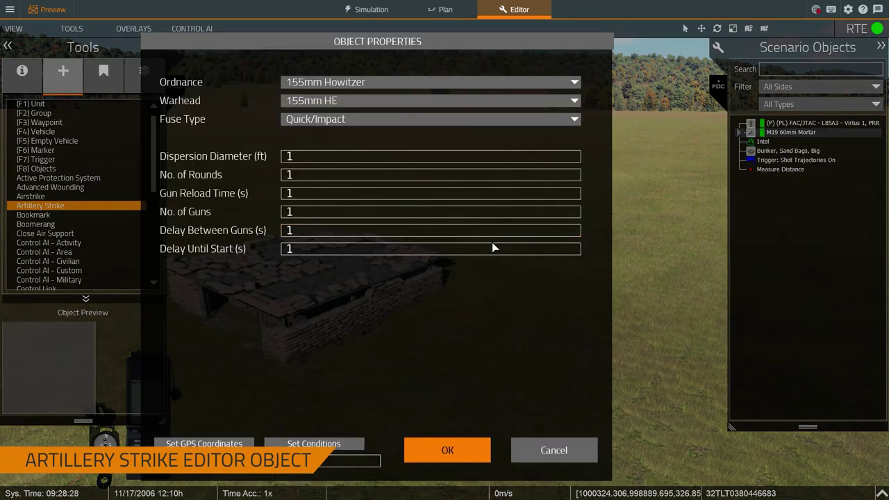
Choose 155mm Howitzer as the ordnance and 155mm HE as the warhead, and check the fuse type options
left_click(375, 82)
left_click(366, 102)
left_click(365, 101)
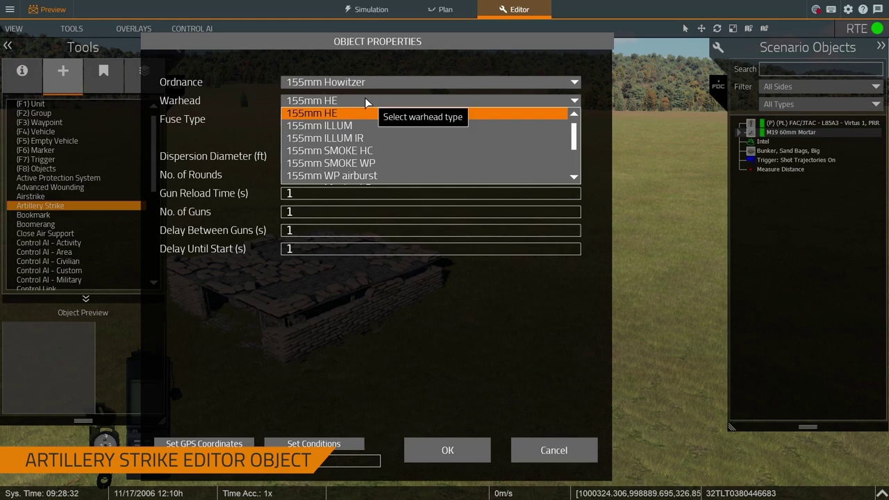
left_click(360, 113)
left_click(361, 115)
left_click(361, 118)
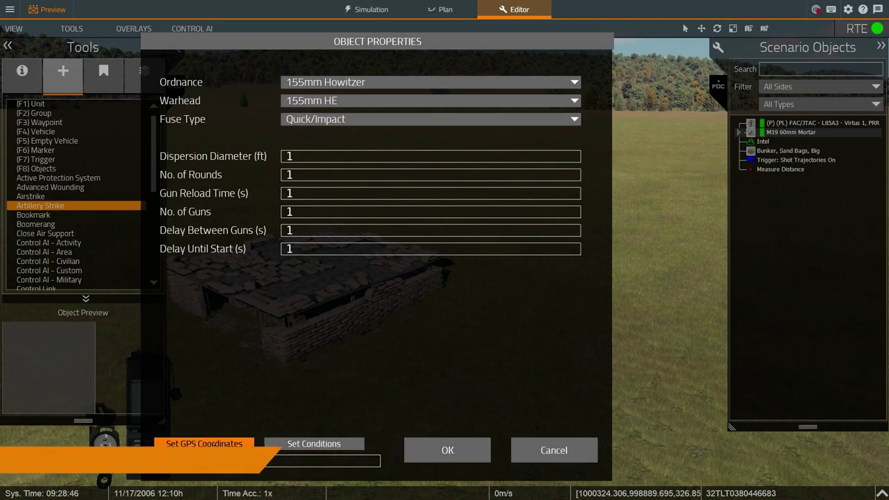
Review the strike's GPS coordinate settings without changing them and confirm the artillery strike
left_click(205, 444)
left_click(322, 230)
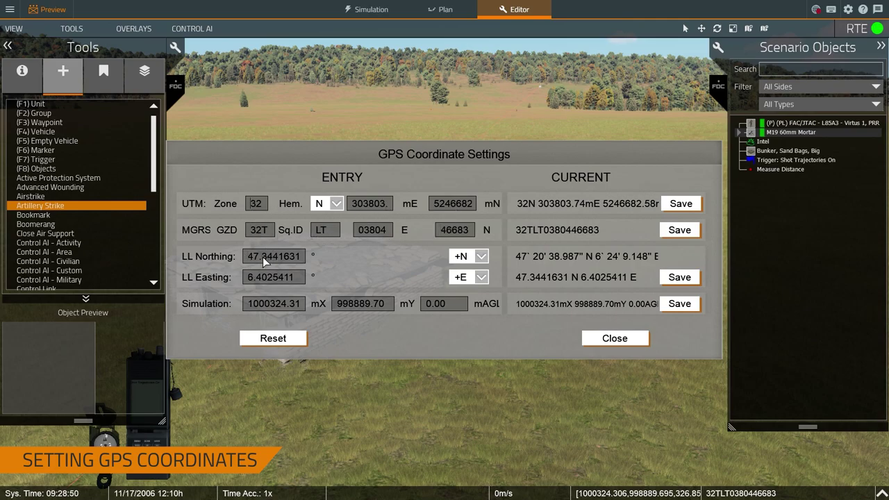
left_click(262, 278)
double_click(259, 230)
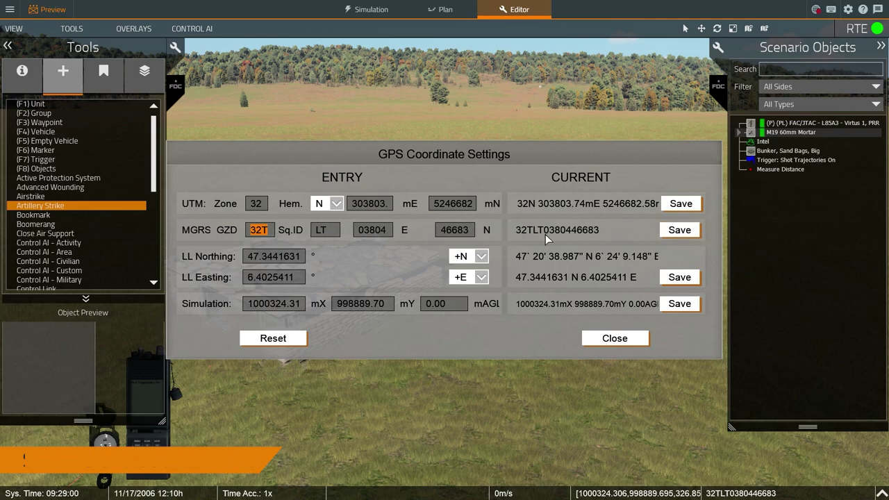
left_click(608, 339)
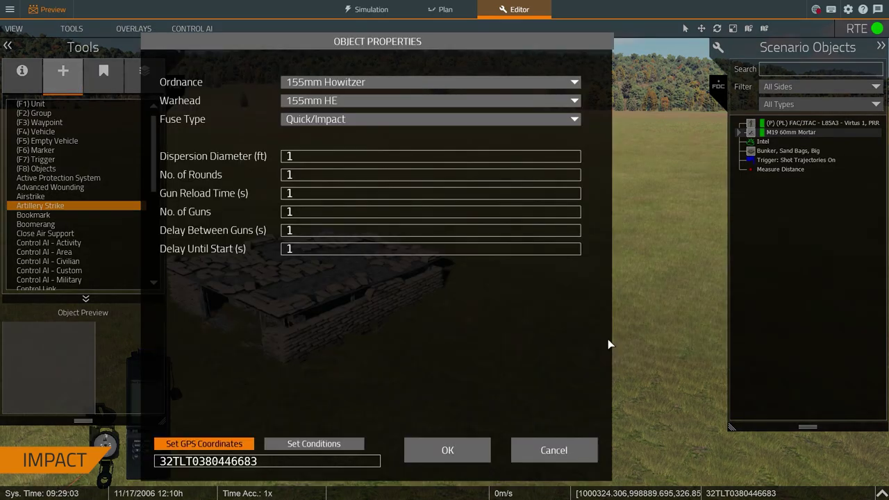
left_click(447, 451)
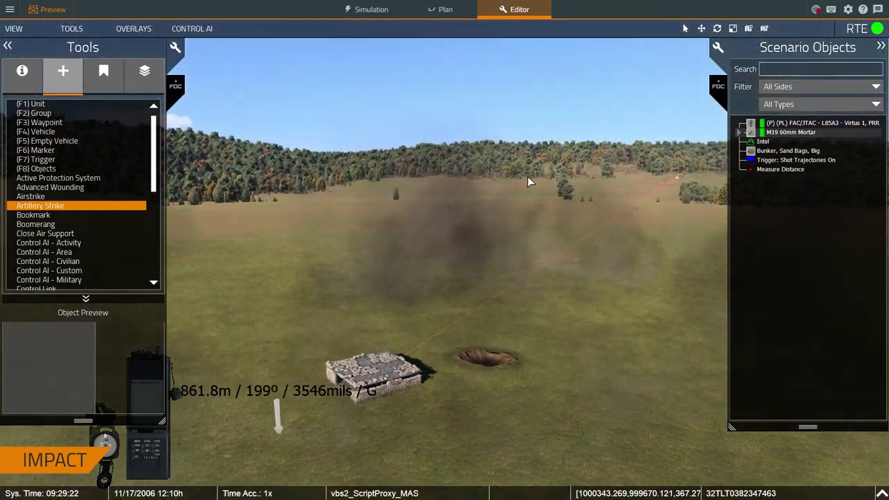
Inspect the artillery strike's impact area and shot trajectory around the bunker
right_click(506, 193)
left_click(474, 168)
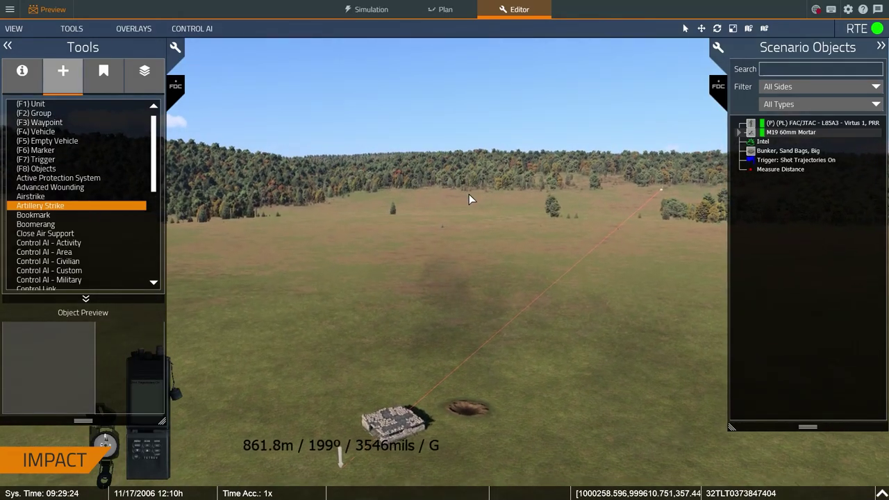
right_click_drag(469, 188, 474, 202)
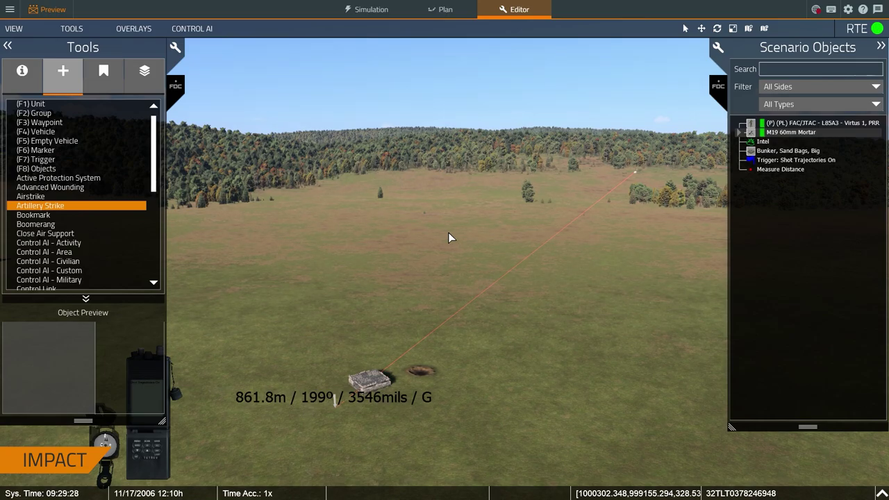
right_click_drag(446, 265, 441, 270)
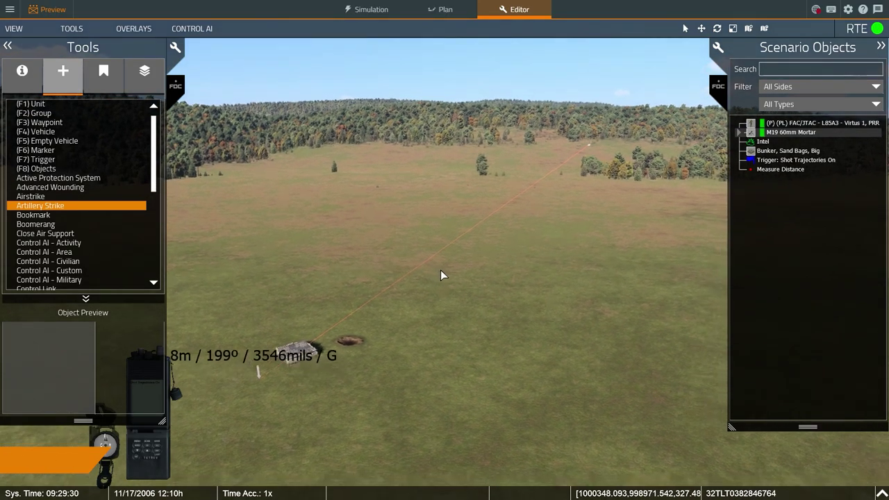
Order fire support from the M19 60mm Mortar, targeting the ground beside the sandbag bunker
double_click(774, 133)
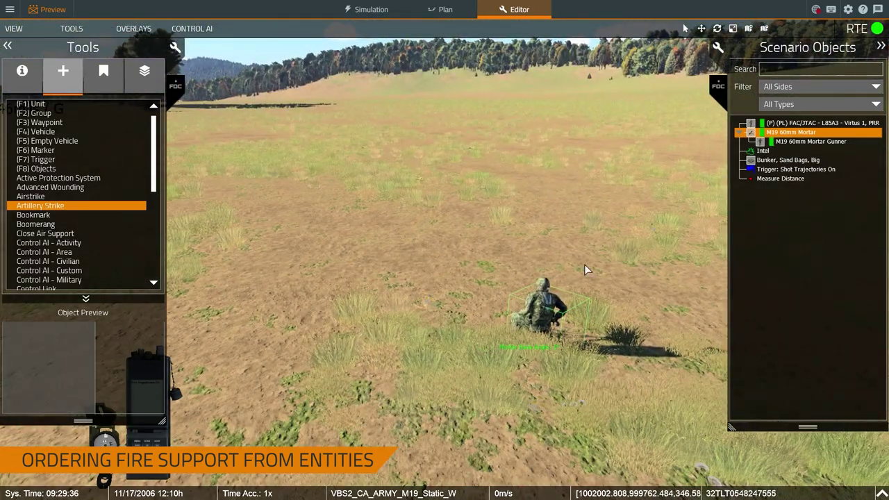
double_click(773, 160)
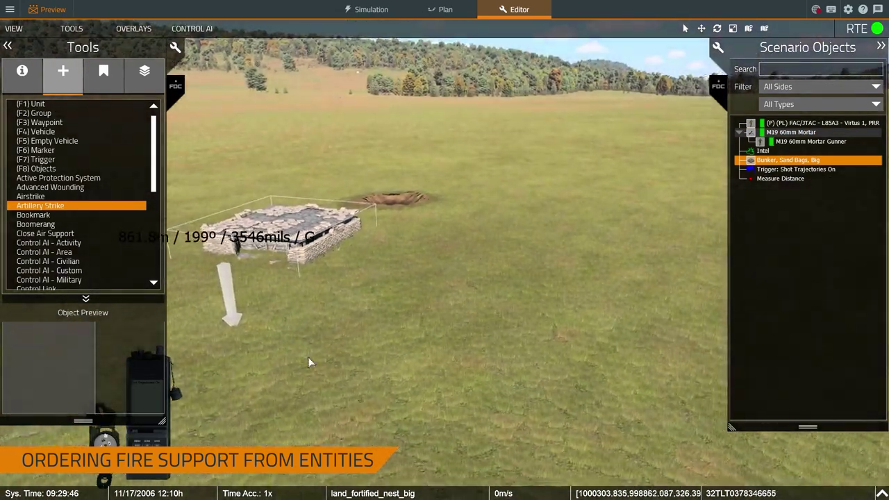
key("s")
key("d")
right_click(788, 133)
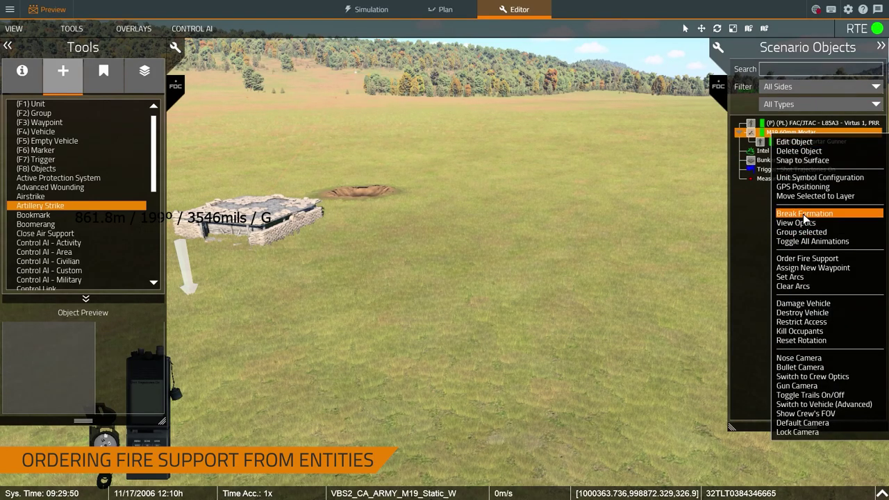
left_click(802, 260)
left_click(370, 248)
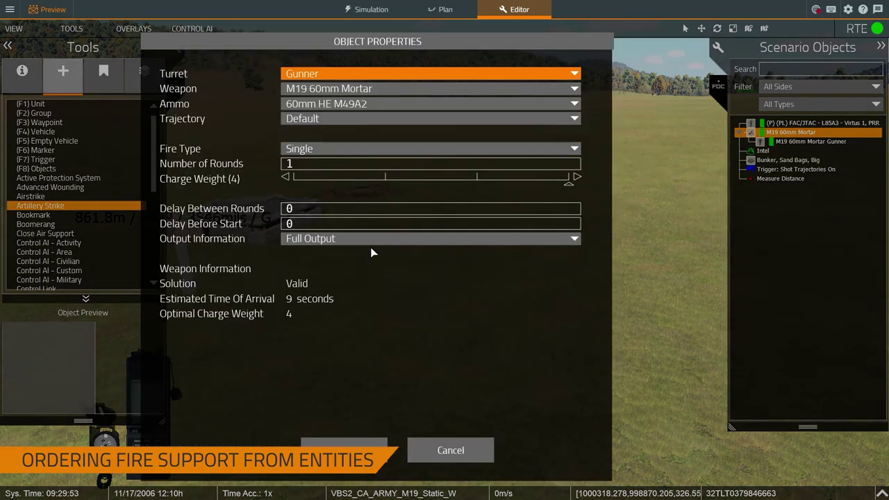
Select the M19 60mm Mortar weapon with a High trajectory and issue the fire support order
left_click(335, 90)
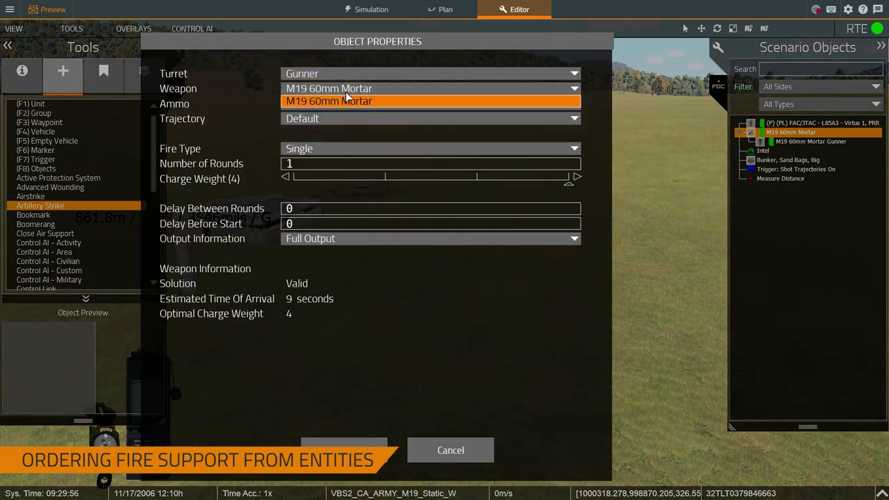
left_click(347, 102)
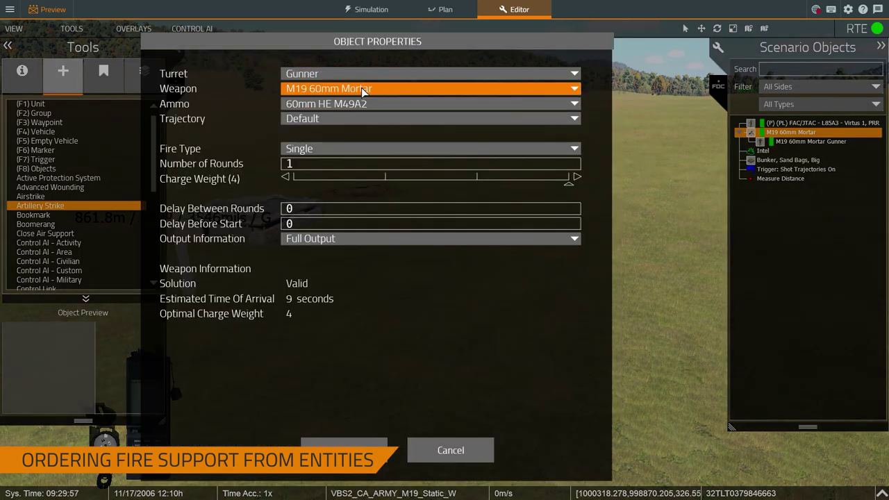
left_click(317, 119)
left_click(306, 141)
left_click(305, 164)
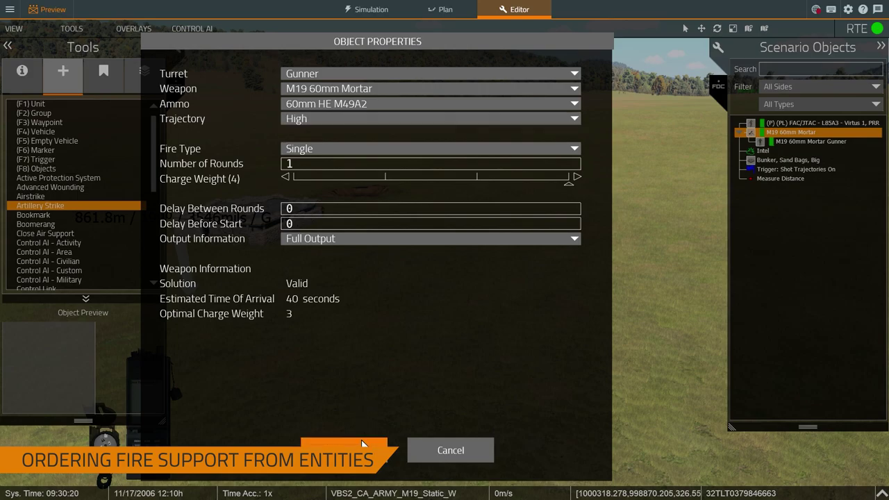
left_click(344, 450)
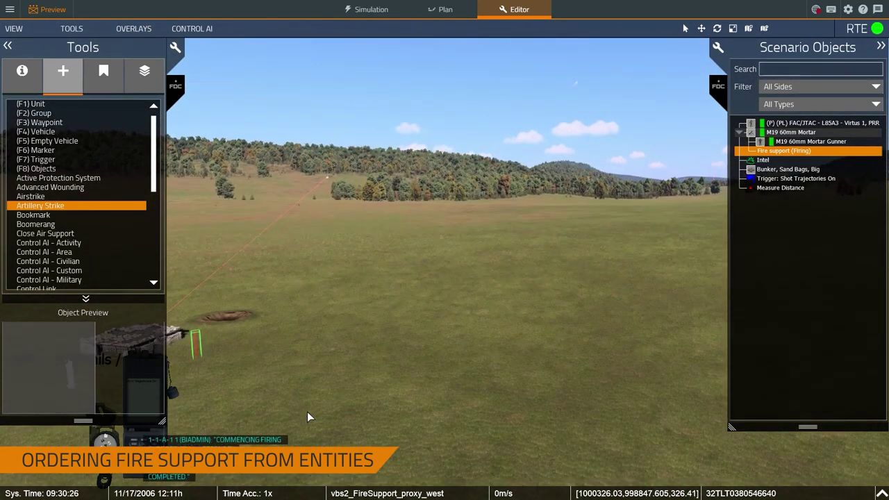
Follow the mortar round's trajectory across the terrain and inspect its impact near the bunker
right_click_drag(414, 413, 321, 434)
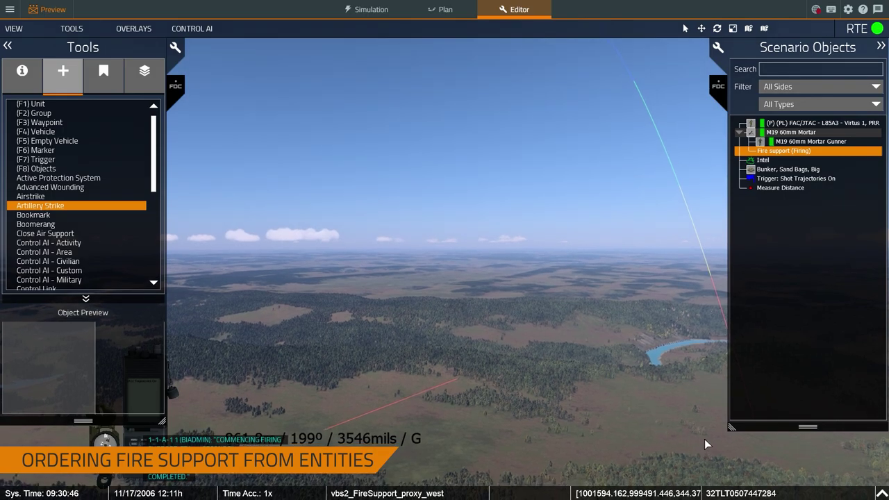
right_click_drag(681, 429, 694, 431)
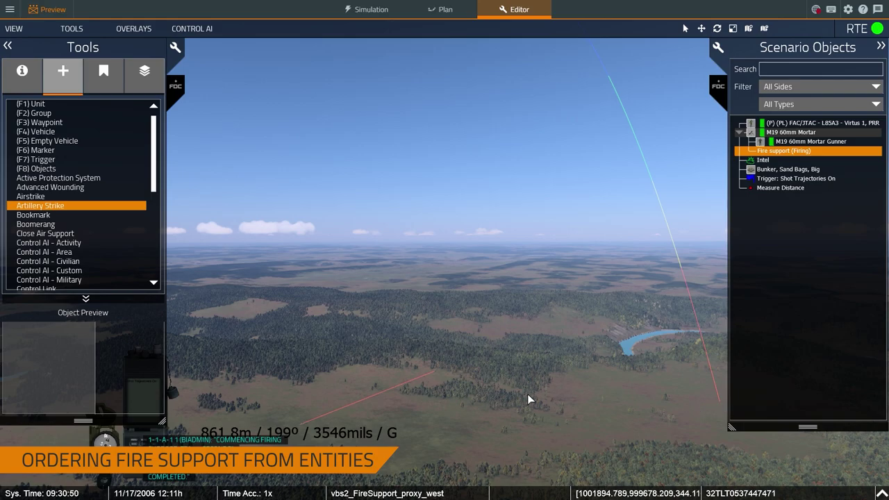
right_click_drag(342, 418, 341, 417)
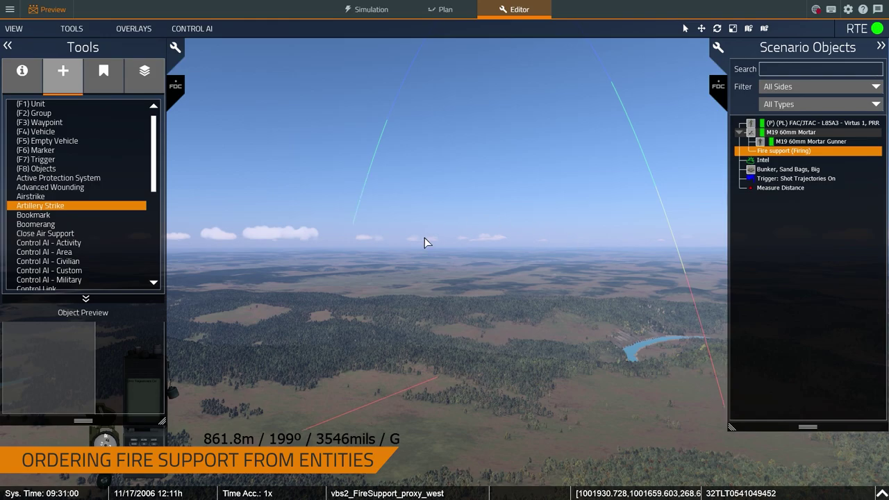
right_click_drag(435, 400, 398, 475)
key("w")
key("w")
key("w")
scroll(398, 476, "up", 2)
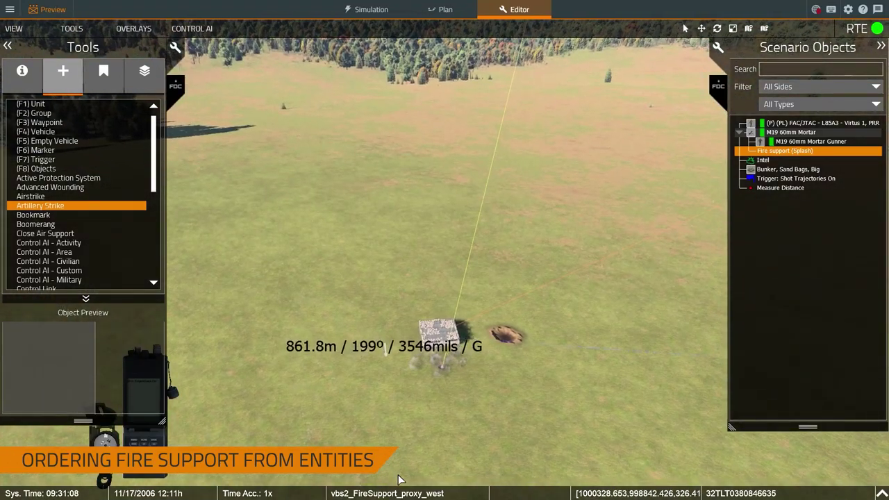